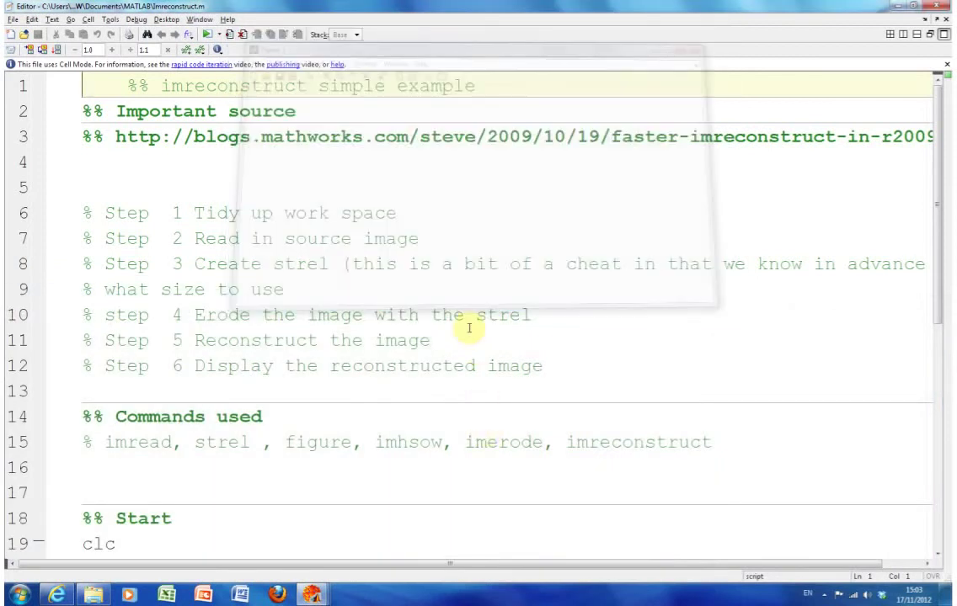
click(465, 324)
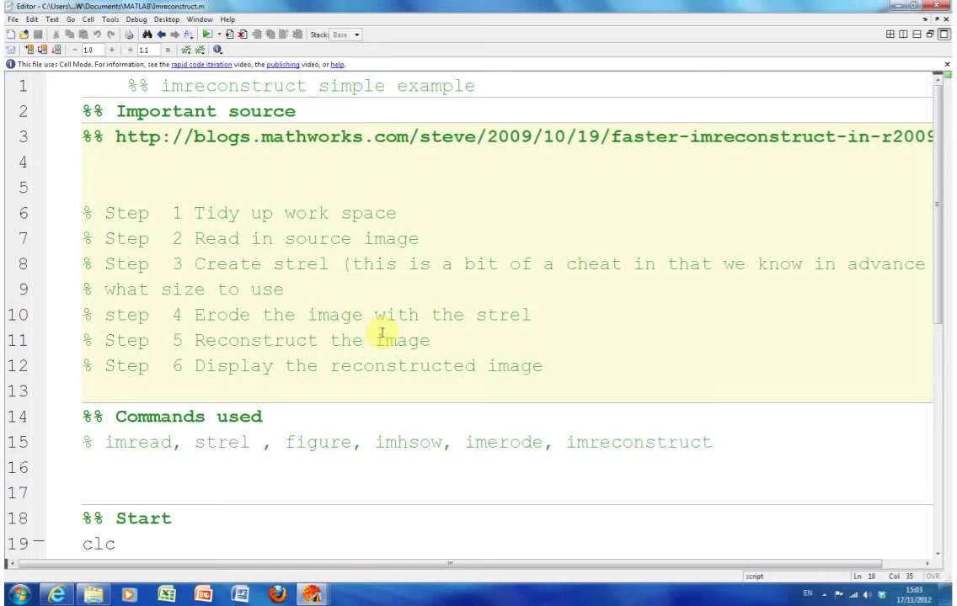
Below the erode code, add figure/imshow/title lines showing the marker image at 33% magnification, then the imreconstruct call and output display.
key(Down)
key(Down)
key(Down)
key(Down)
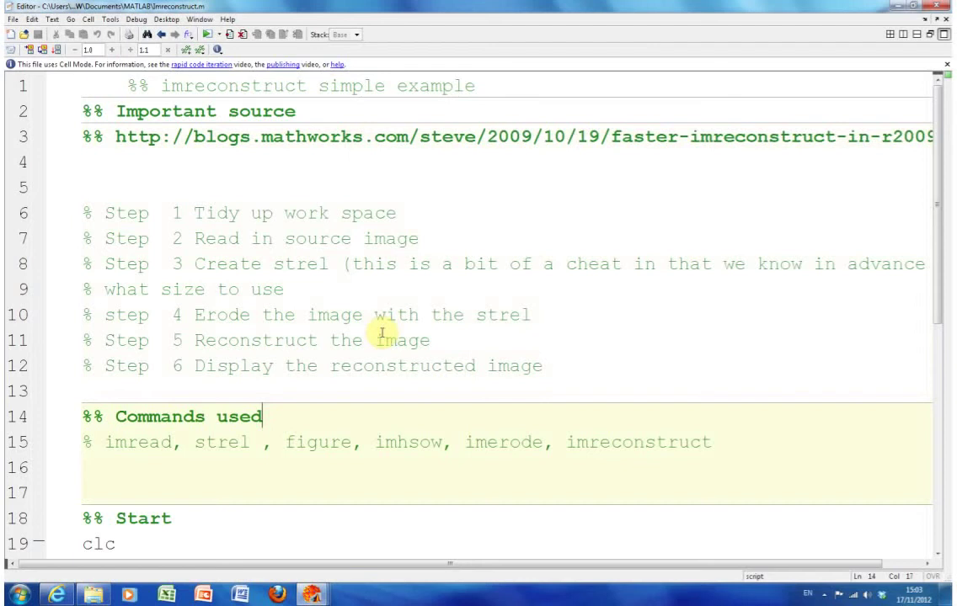
key(Down)
key(Down)
key(Down)
key(Down)
key(Down)
key(Down)
key(Down)
key(Down)
key(Down)
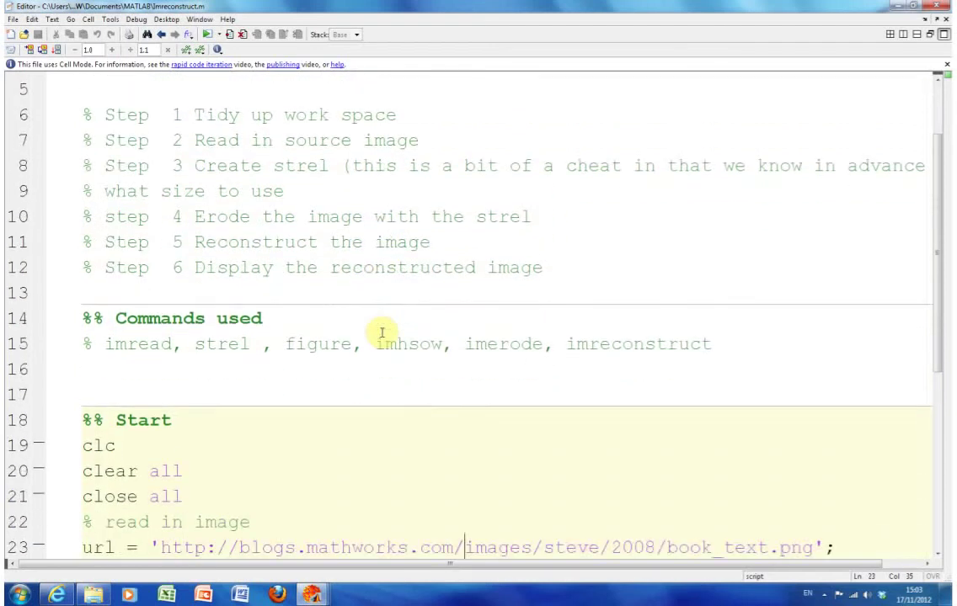
key(Down)
key(Down)
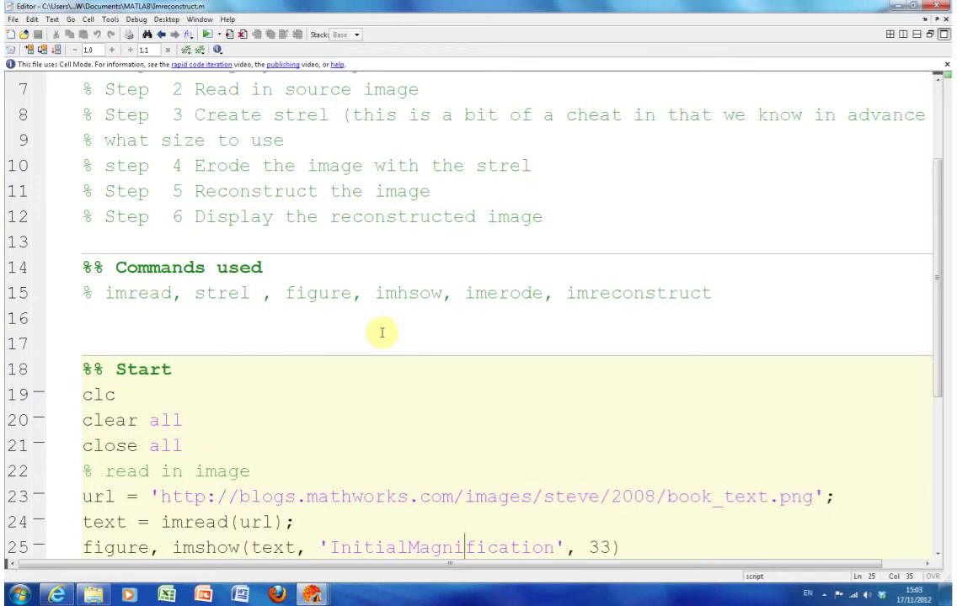
key(Down)
key(Down)
key(Down)
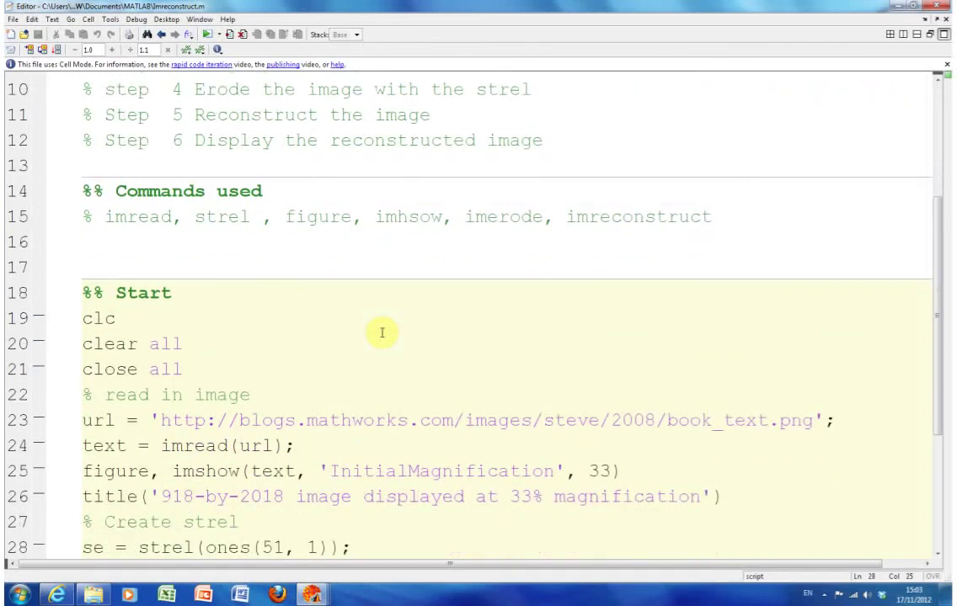
key(Down)
key(Down)
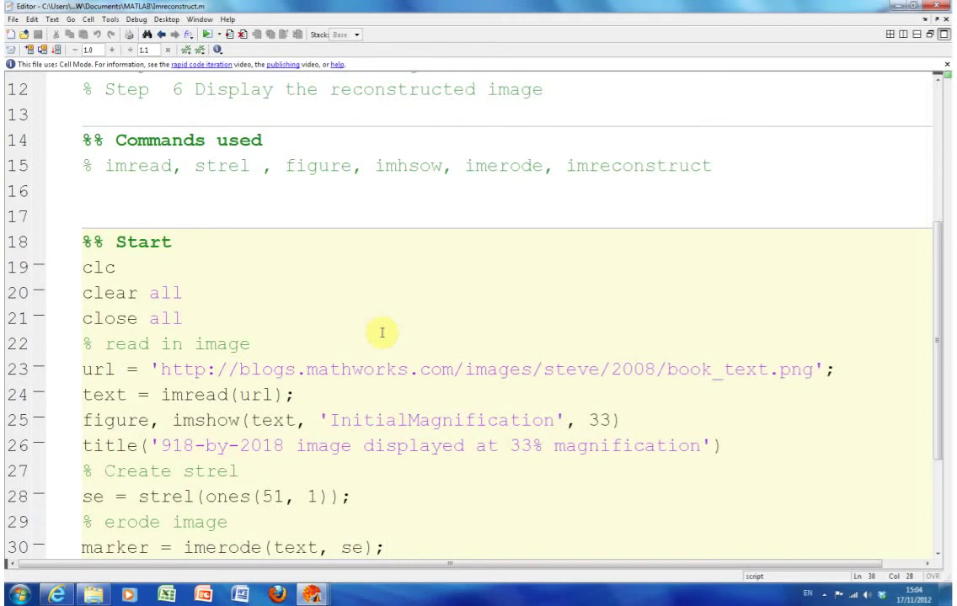
text(figure, imshow(marker, 'InitialMagnification', 33))
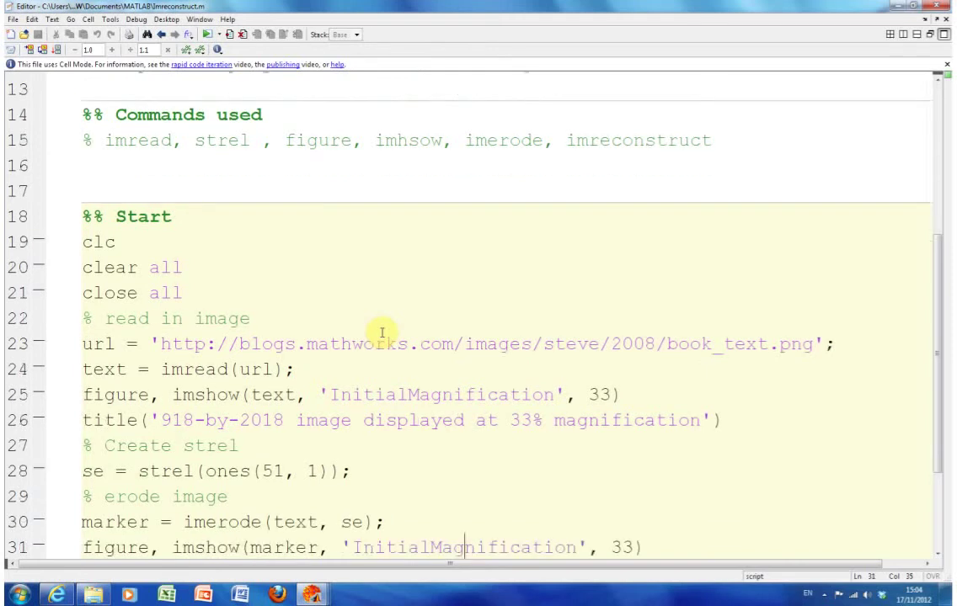
text( title('Marker image displayed at 33% magnification') % reconstruct image text2 = imreconstruct(marker, text);)
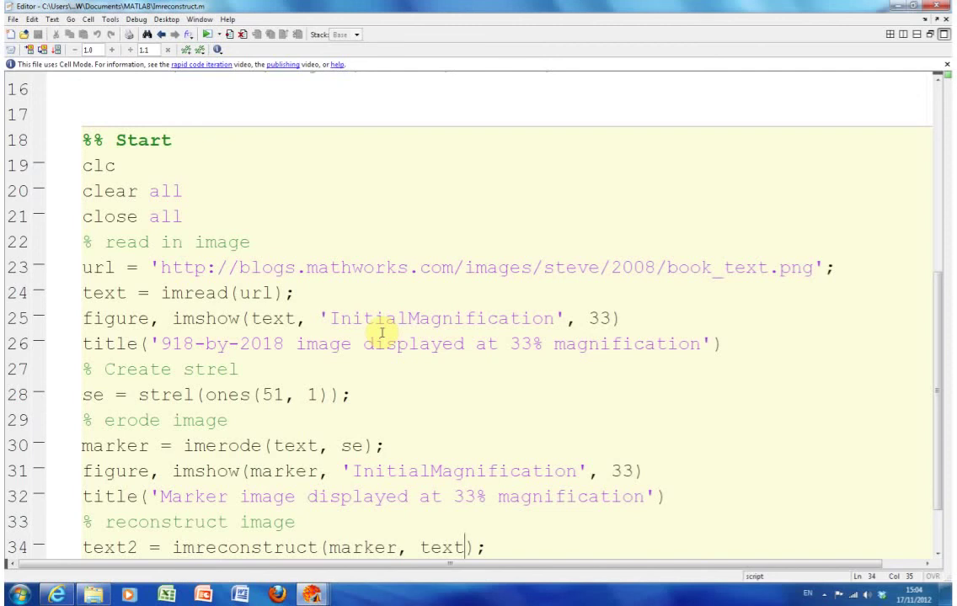
key(Down)
scroll(382, 332, down, 1)
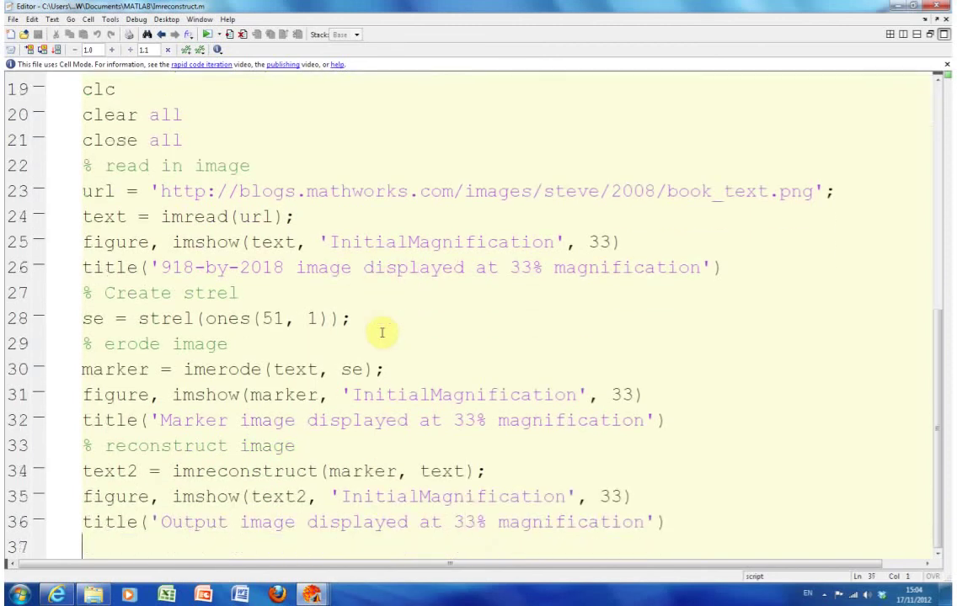